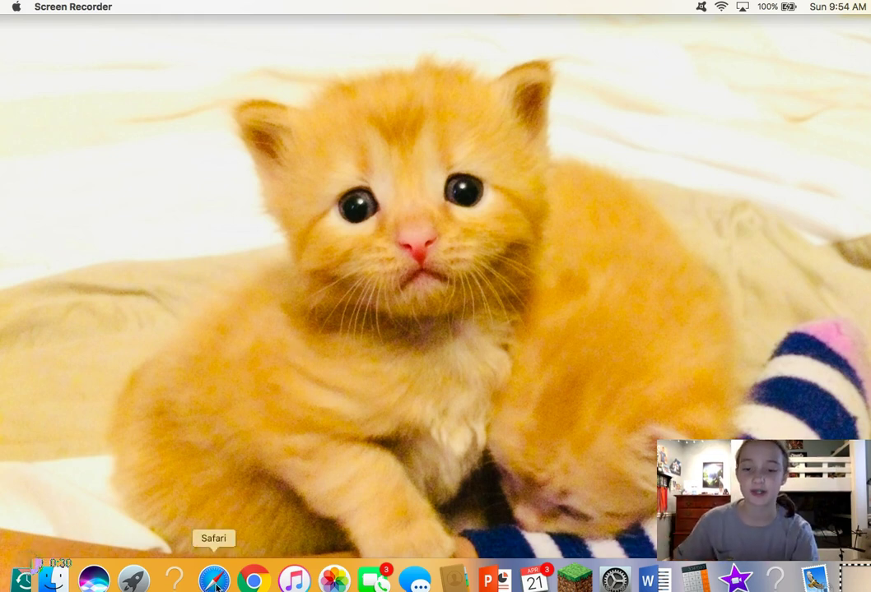
- Launch Safari from the Dock
{"action": "left_click", "coordinate": [214, 581]}
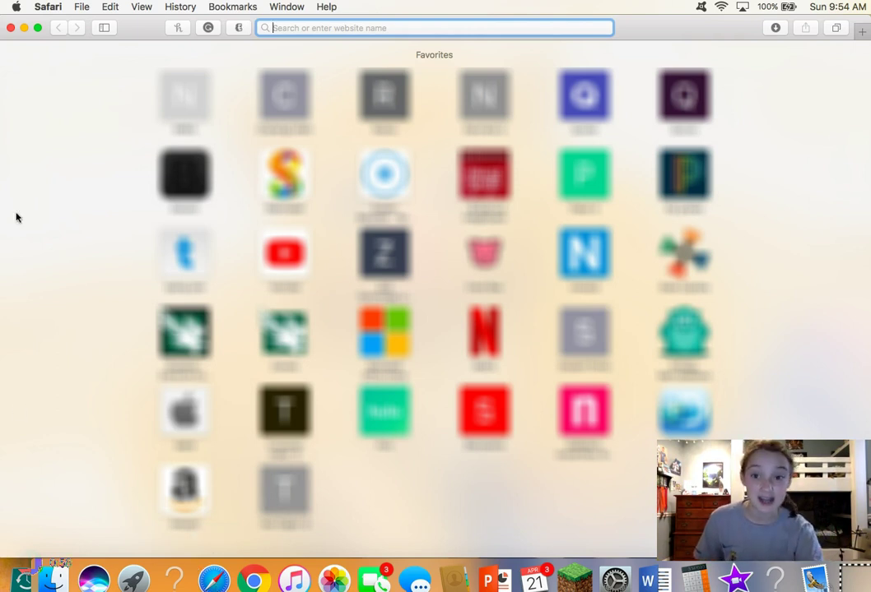
- Search Google for 'minecraftmods.com forge' from the Safari address bar
{"action": "type", "text": "minecraftmods.com"}
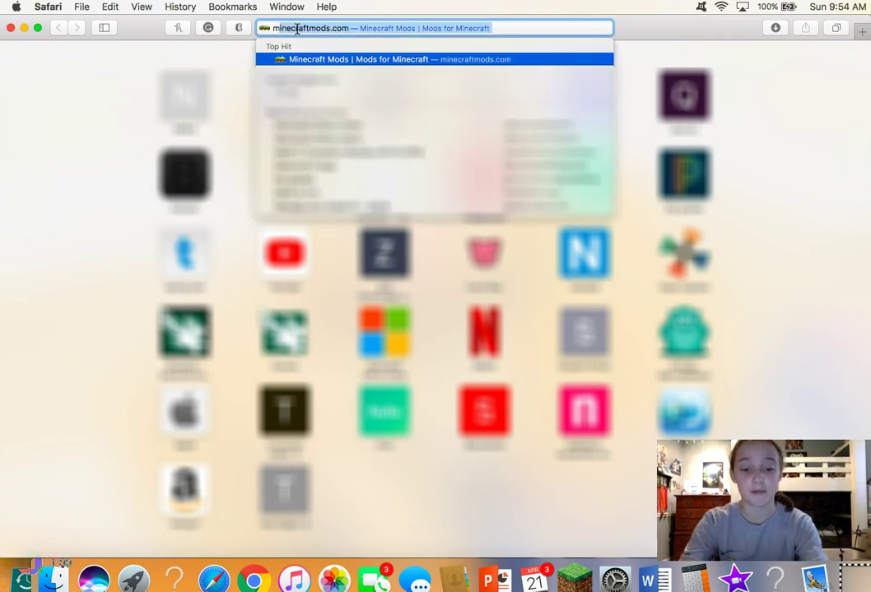
{"action": "type", "text": " fo"}
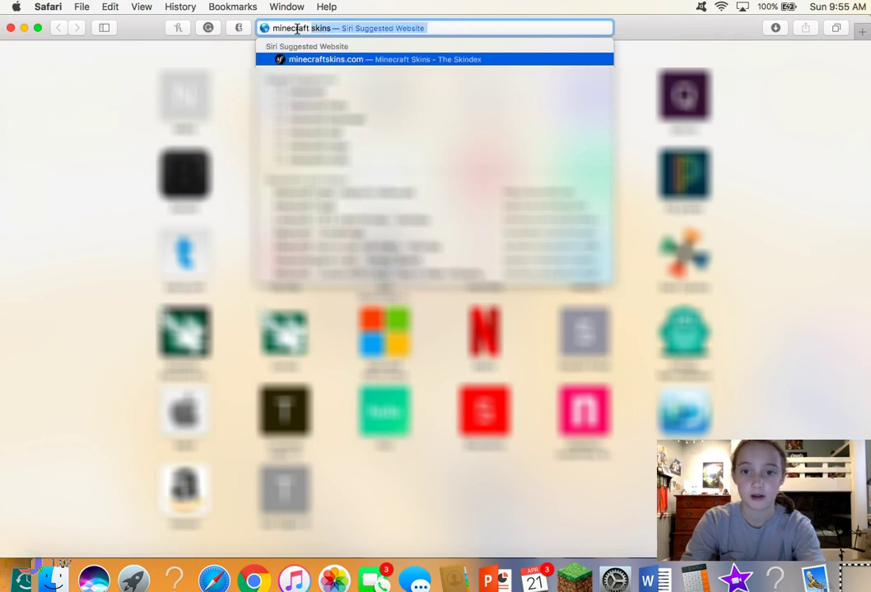
{"action": "type", "text": "rge"}
{"action": "key", "text": "Return"}
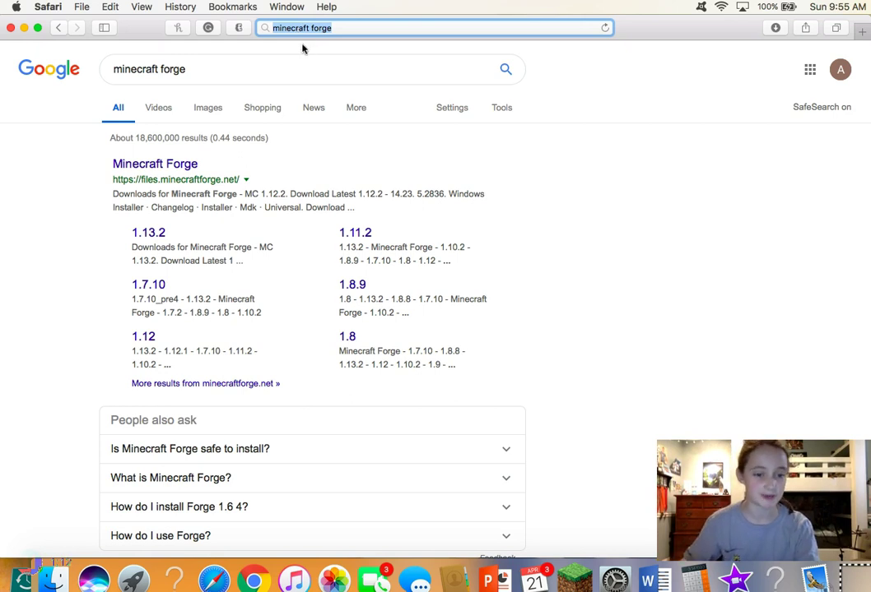
{"action": "left_click", "coordinate": [156, 163]}
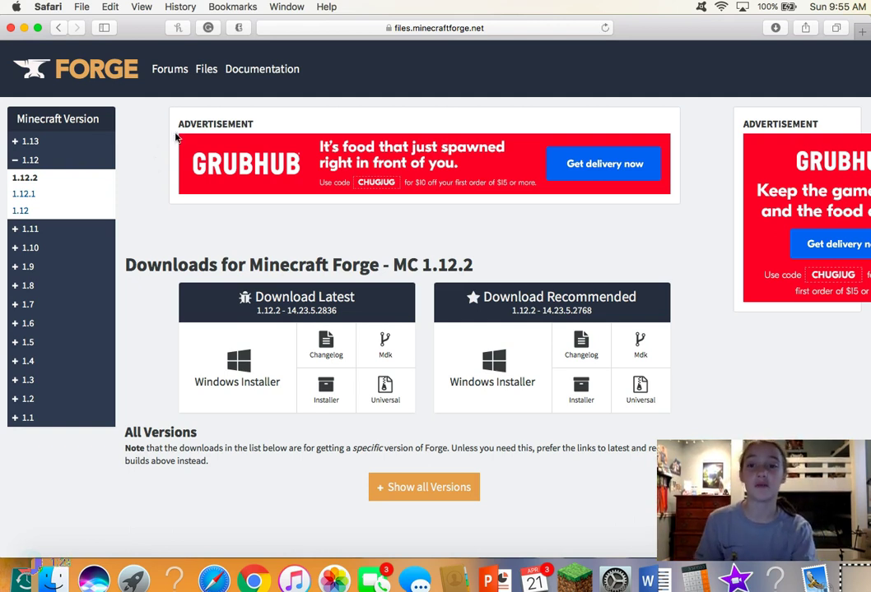
{"action": "left_click", "coordinate": [59, 28]}
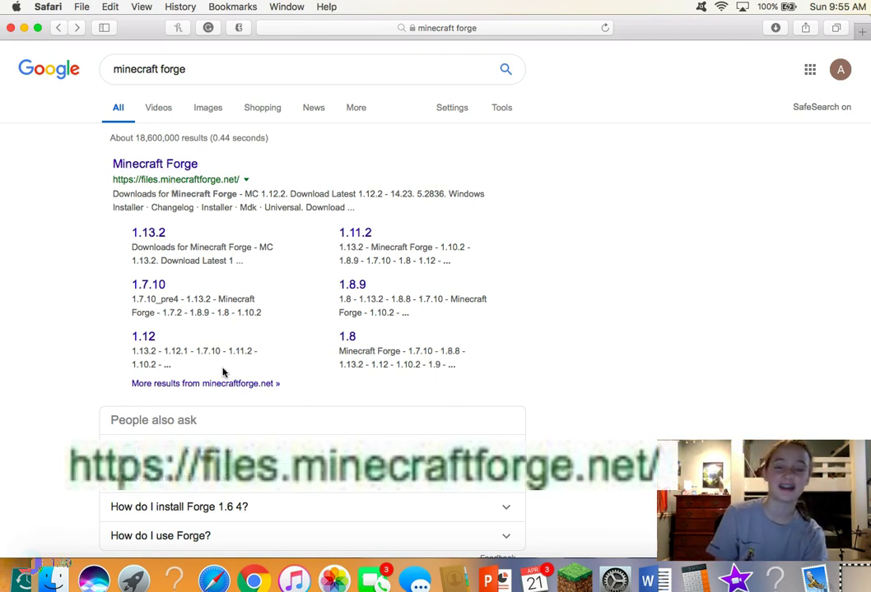
- Open the Minecraft Forge result and reload its MC 1.12.2 downloads page
{"action": "left_click", "coordinate": [180, 166]}
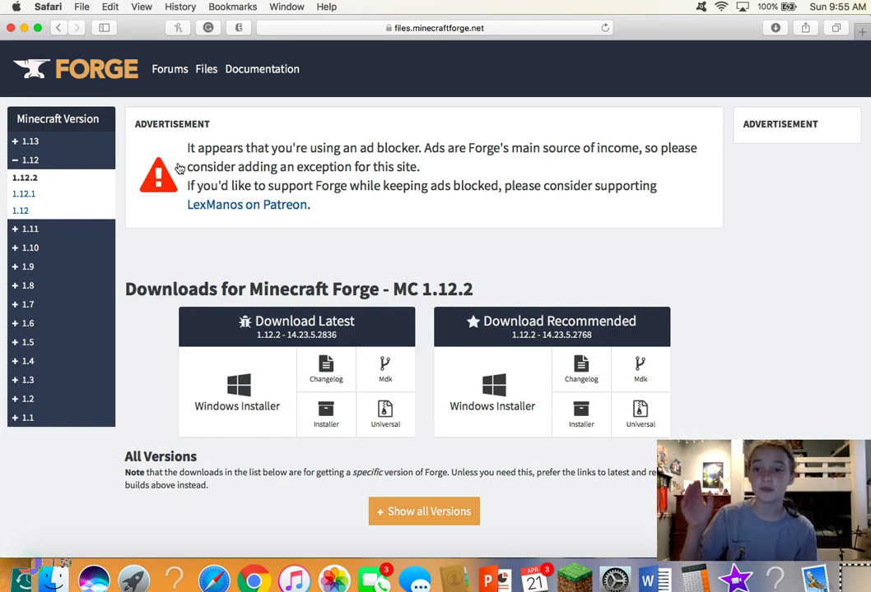
{"action": "left_click", "coordinate": [25, 178]}
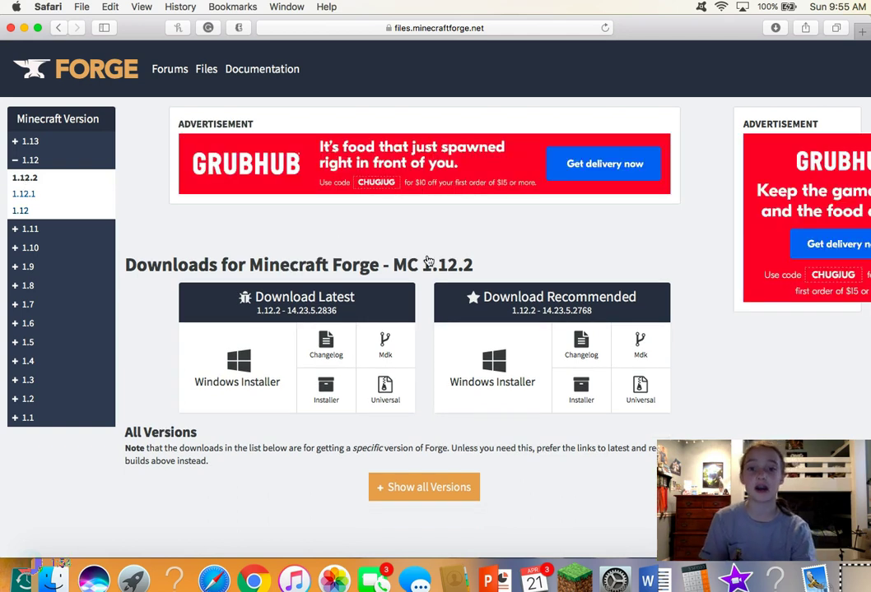
{"action": "left_click_drag", "start_coordinate": [123, 267], "coordinate": [240, 257]}
{"action": "left_click", "coordinate": [240, 258]}
{"action": "left_click_drag", "start_coordinate": [489, 263], "coordinate": [127, 264]}
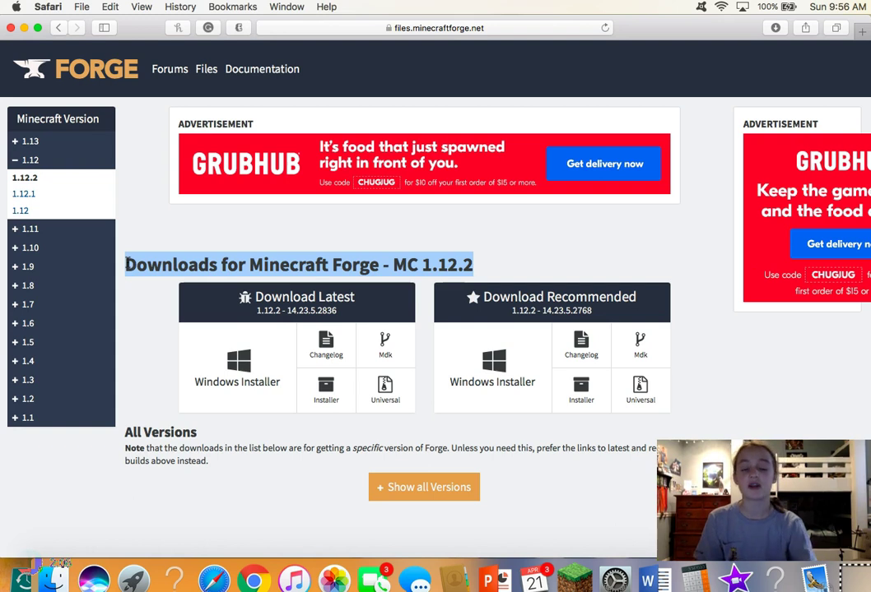
{"action": "left_click", "coordinate": [551, 224]}
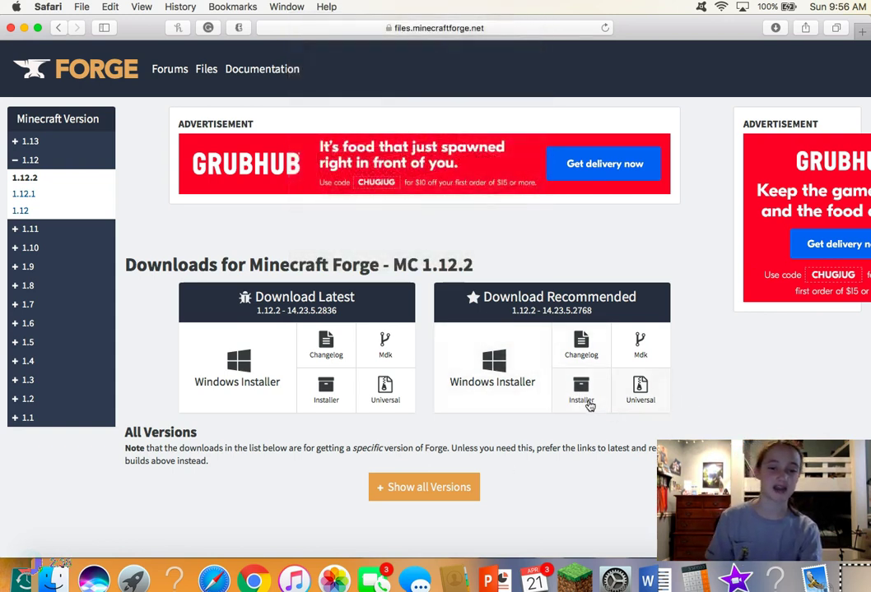
- Download the recommended 14.23.5.2768 Installer, dismissing the Flash alert, and show Safari's downloads
{"action": "left_click", "coordinate": [582, 402]}
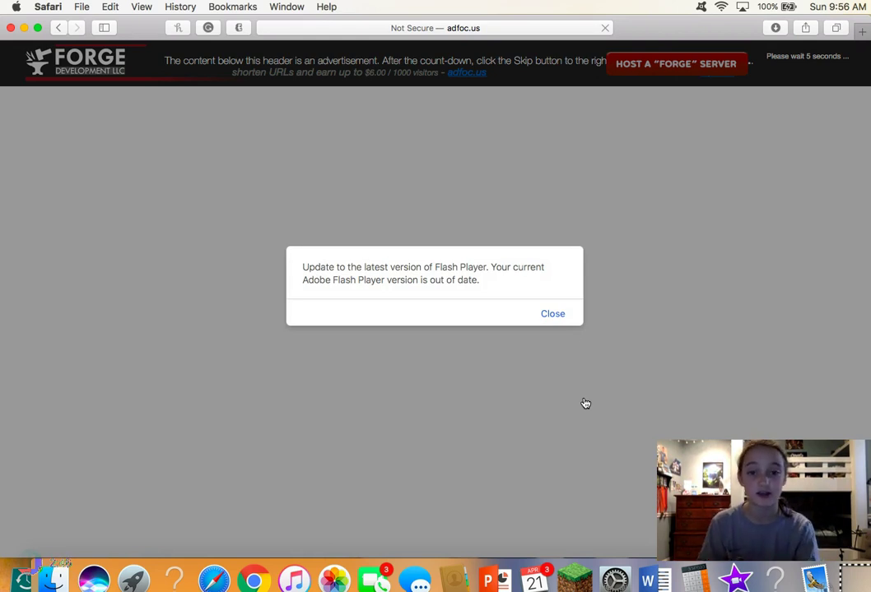
{"action": "left_click", "coordinate": [550, 315]}
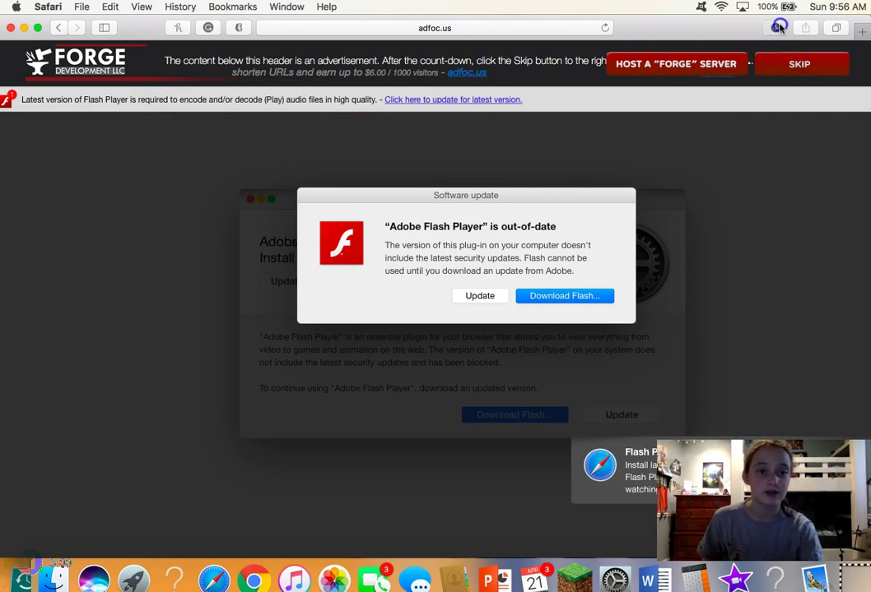
{"action": "left_click", "coordinate": [778, 27]}
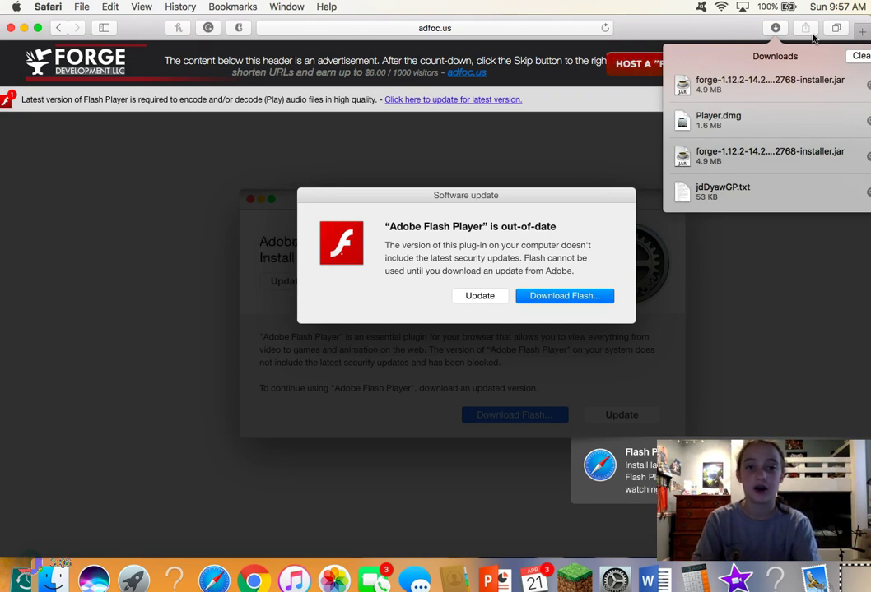
- Move the forge-1.12.2 installer jar to the desktop, close Safari, and open the jar
{"action": "left_click_drag", "start_coordinate": [738, 85], "coordinate": [775, 285]}
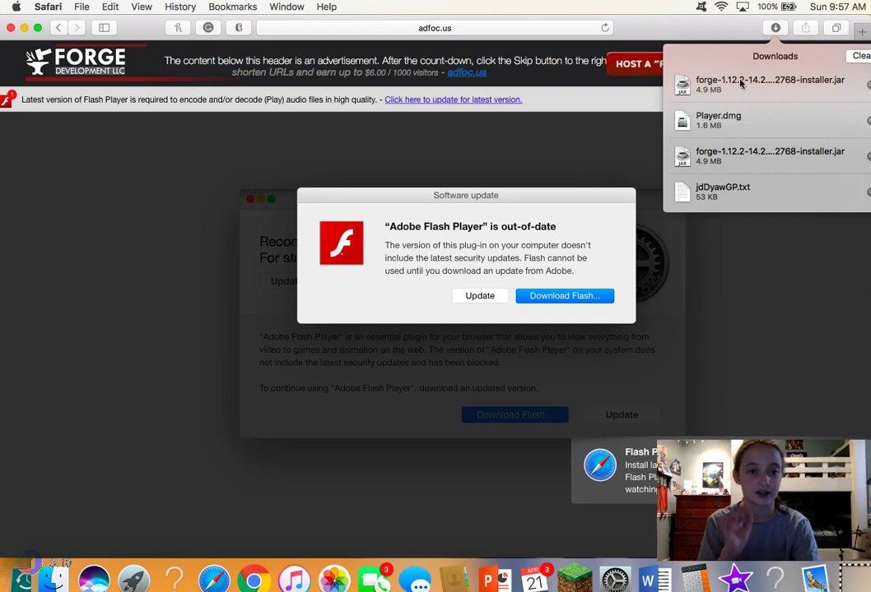
{"action": "left_click", "coordinate": [778, 27]}
{"action": "left_click", "coordinate": [10, 28]}
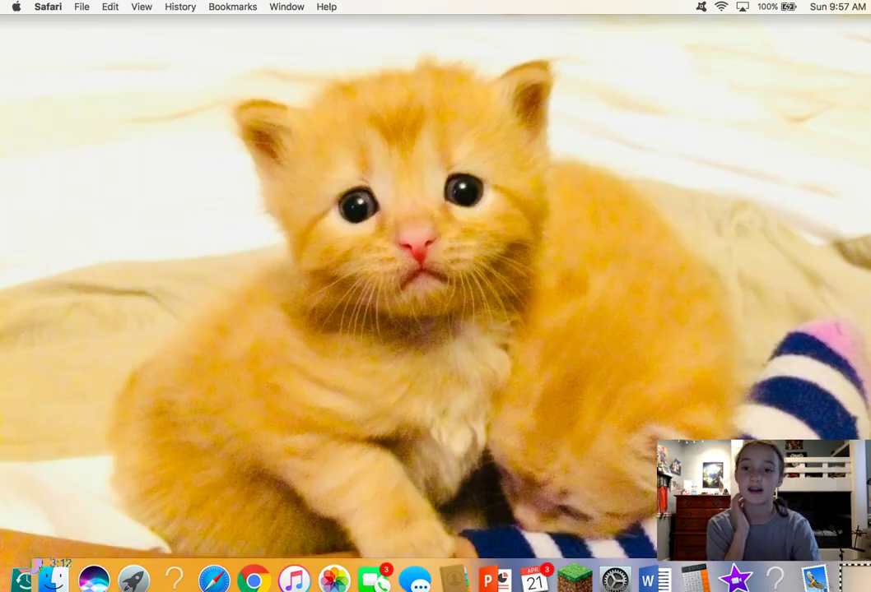
{"action": "left_click_drag", "start_coordinate": [730, 251], "coordinate": [639, 232]}
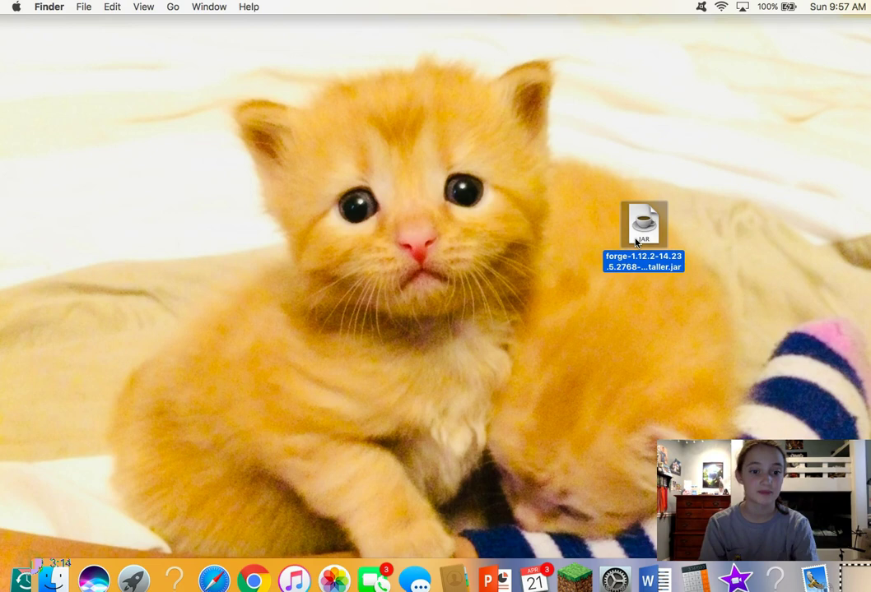
{"action": "double_click", "coordinate": [636, 241]}
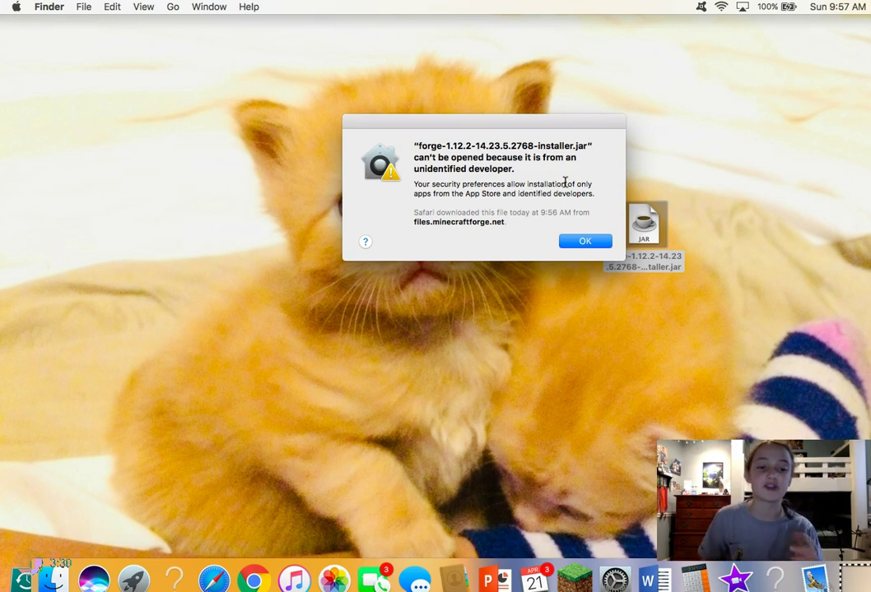
- Dismiss the unidentified-developer warning and go to System Preferences' Security & Privacy
{"action": "left_click", "coordinate": [16, 23]}
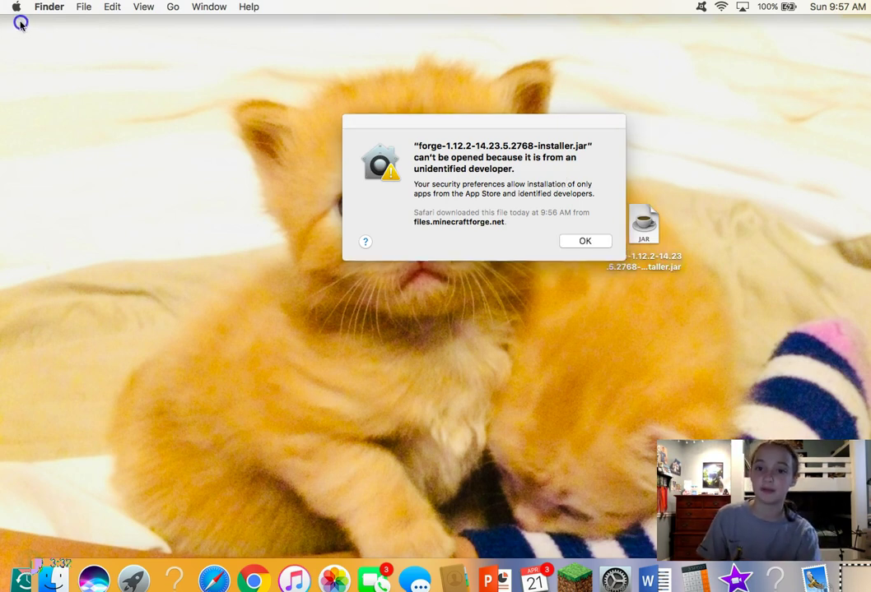
{"action": "left_click", "coordinate": [584, 241]}
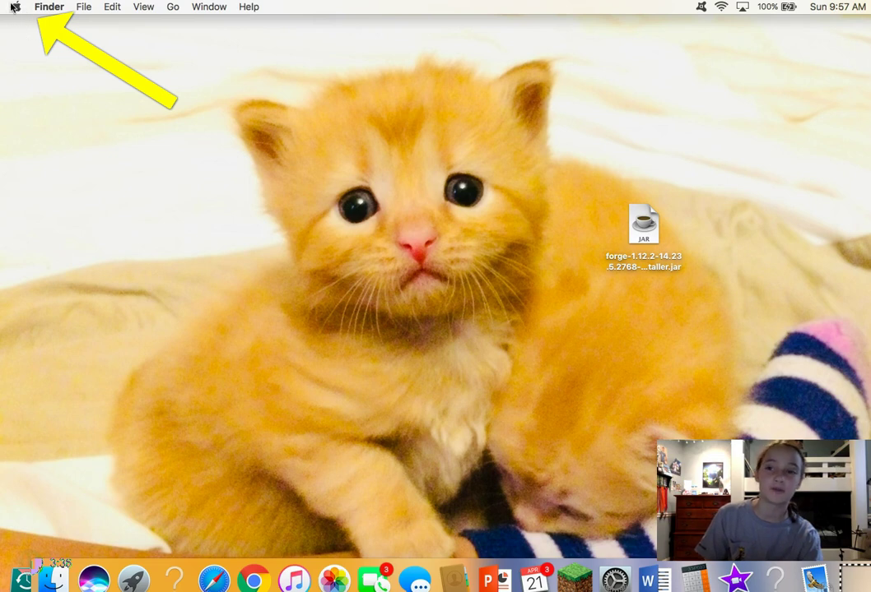
{"action": "left_click", "coordinate": [16, 7]}
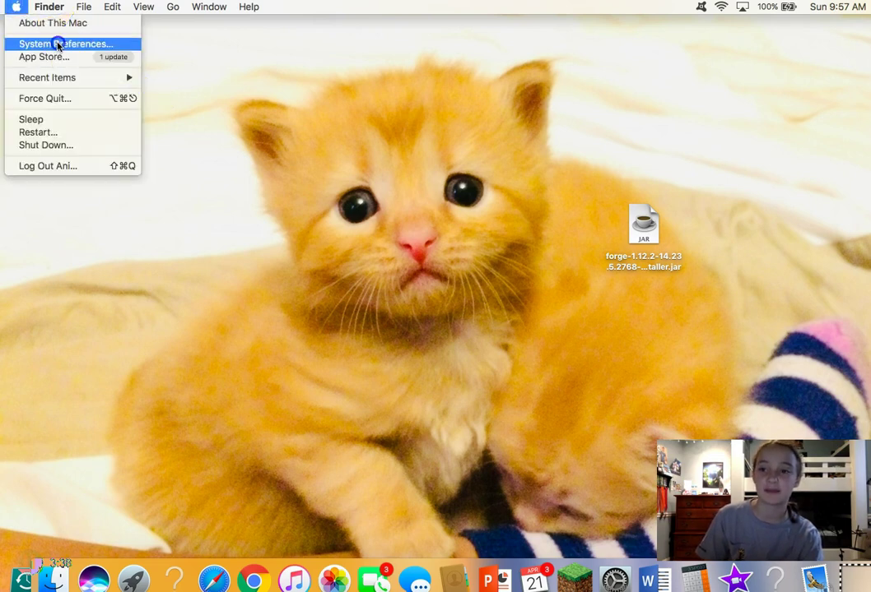
{"action": "left_click", "coordinate": [57, 46]}
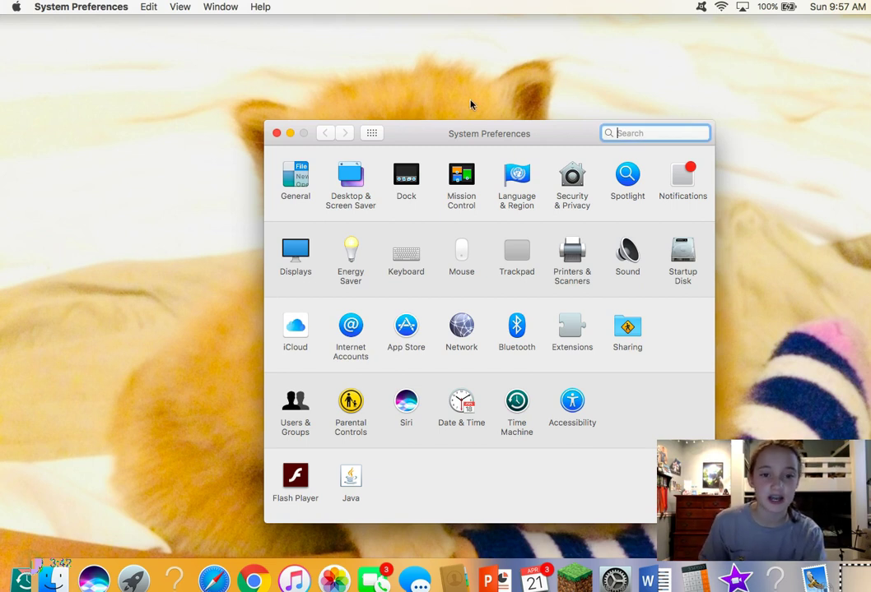
{"action": "left_click", "coordinate": [573, 179]}
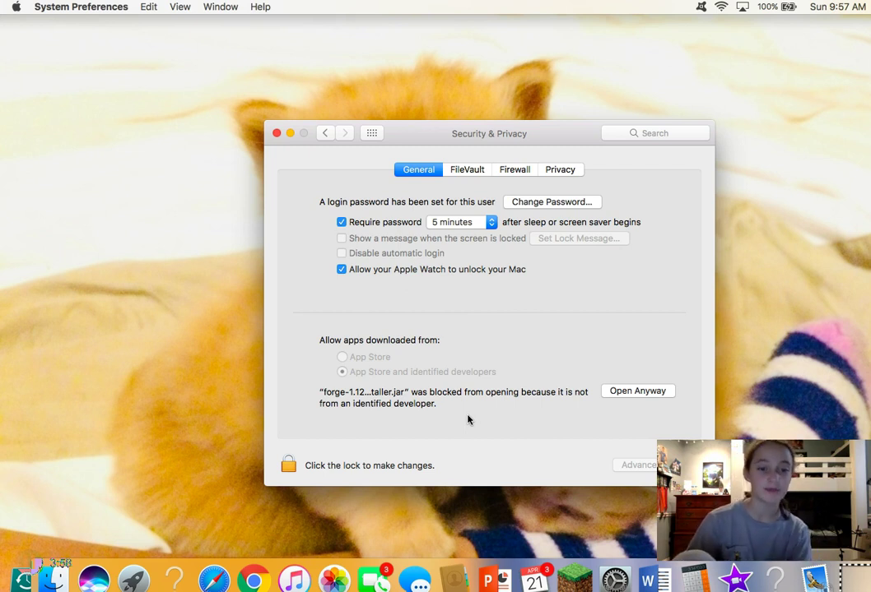
- Allow the Forge installer with Open Anyway, confirm it, and close Security & Privacy
{"action": "left_click", "coordinate": [630, 396]}
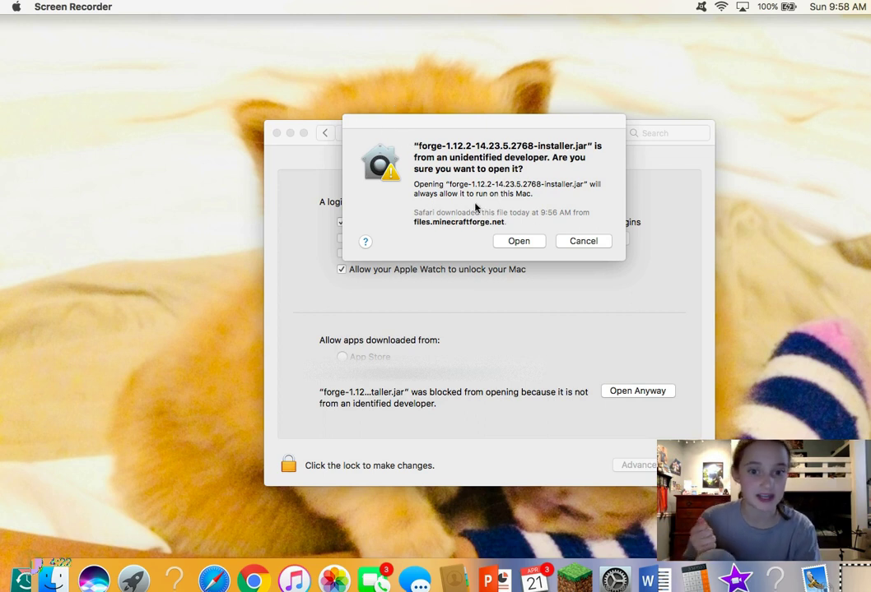
{"action": "left_click", "coordinate": [519, 242]}
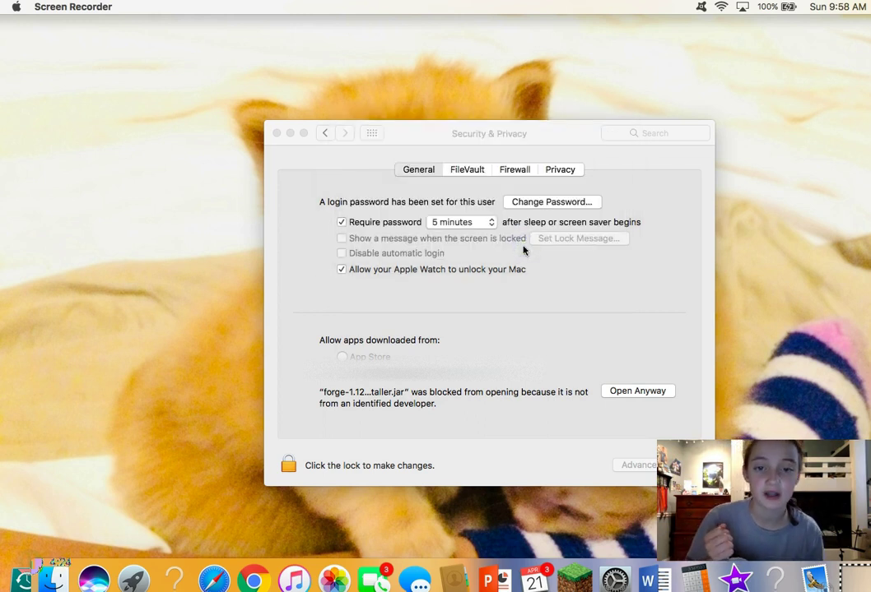
{"action": "left_click", "coordinate": [276, 133]}
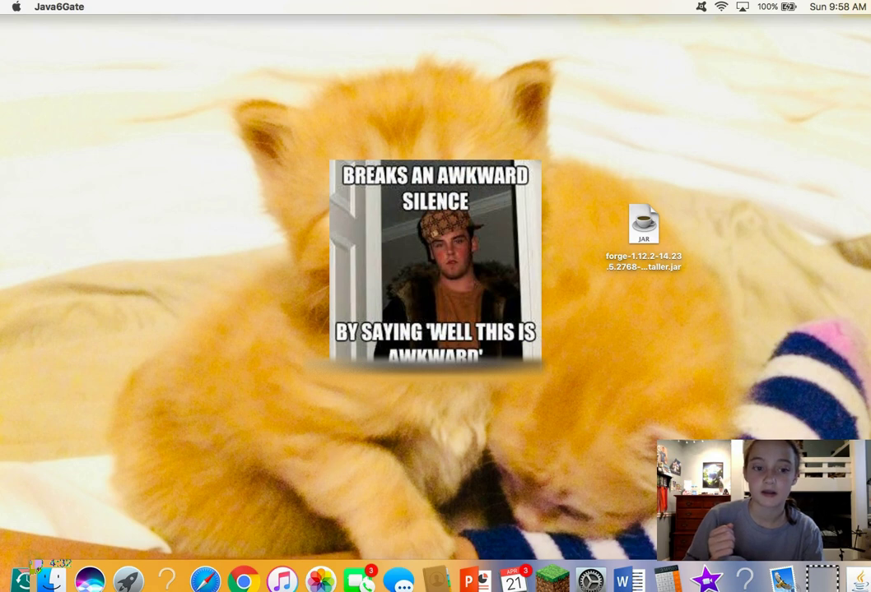
- Install the Forge 1.12.2-14.23.5.2768 client into the default minecraft folder
{"action": "left_click_drag", "start_coordinate": [572, 186], "coordinate": [616, 124]}
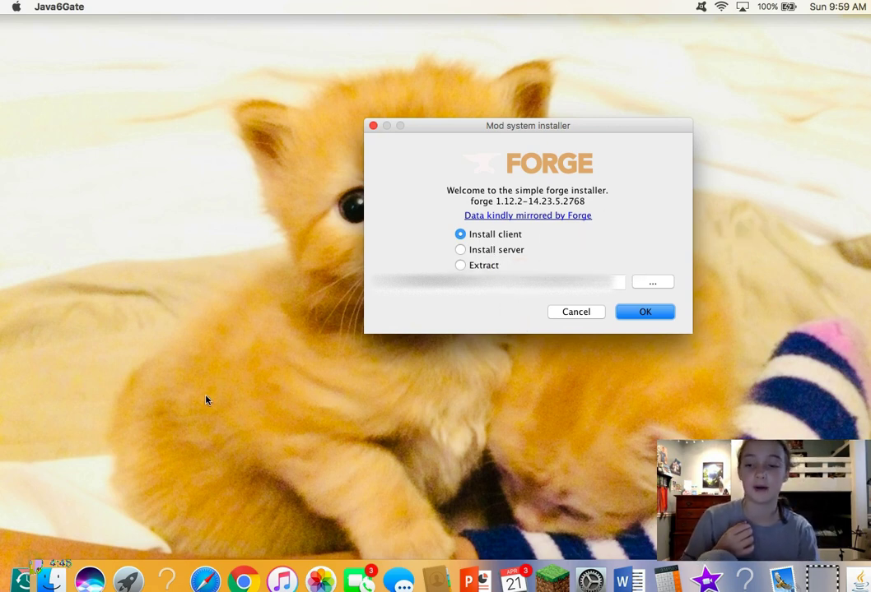
{"action": "left_click", "coordinate": [23, 574]}
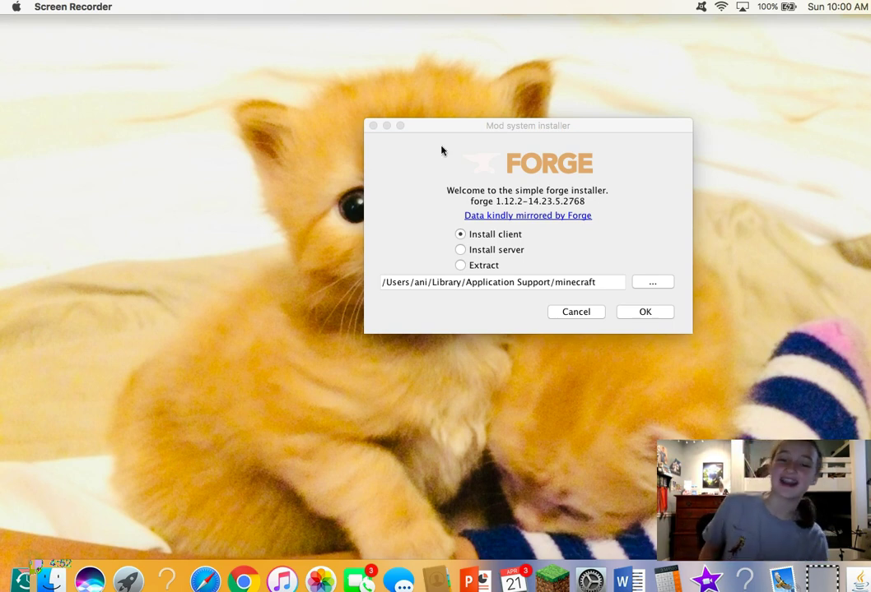
{"action": "left_click_drag", "start_coordinate": [603, 283], "coordinate": [406, 249]}
{"action": "left_click", "coordinate": [604, 288]}
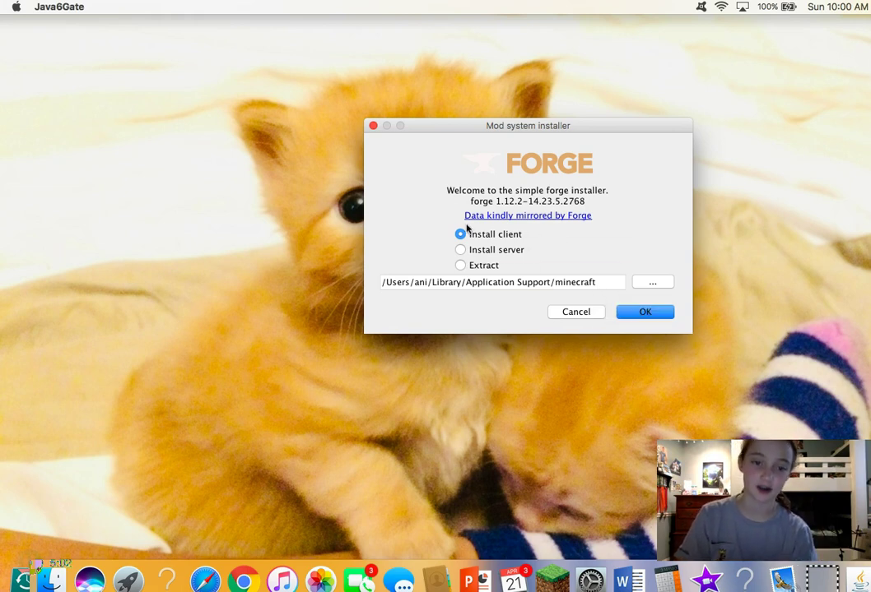
{"action": "left_click", "coordinate": [643, 312]}
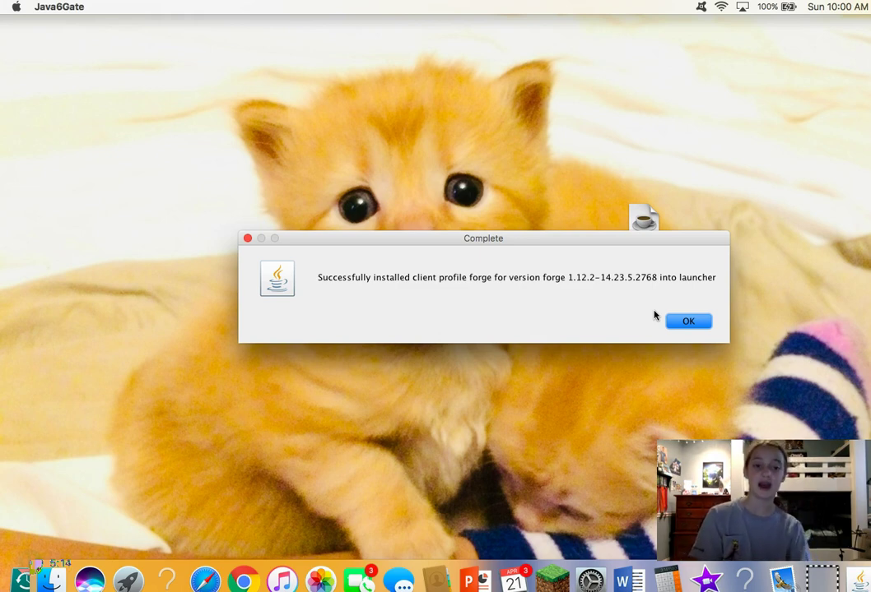
- Dismiss the Forge installation-complete message
{"action": "left_click", "coordinate": [686, 323]}
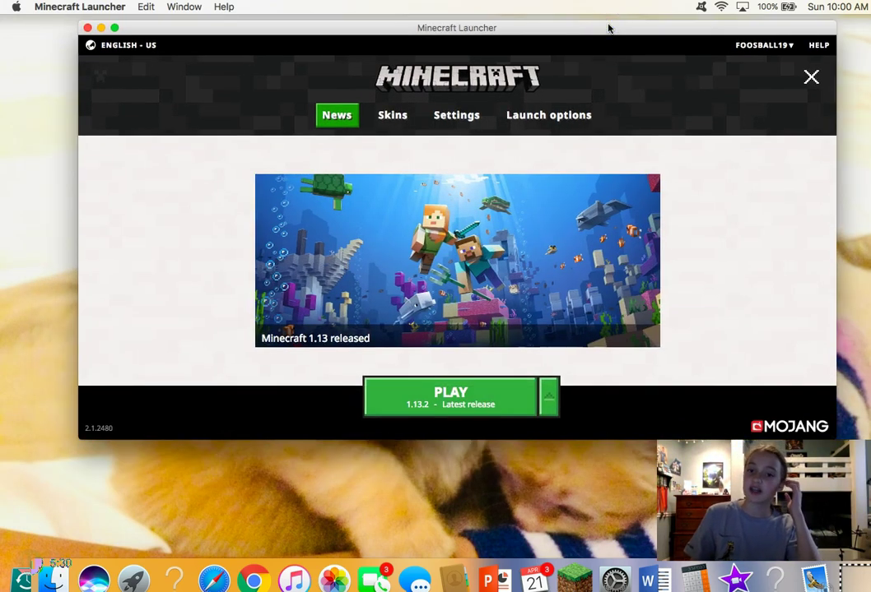
- Add a new launch configuration using version 1.12.2-forge1.12.2-14.23.5.2768
{"action": "left_click", "coordinate": [557, 115]}
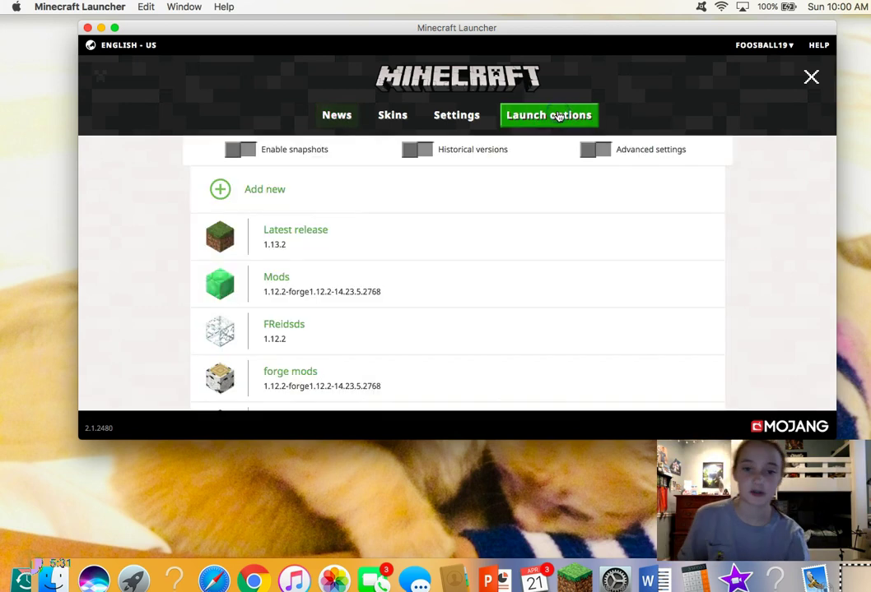
{"action": "left_click", "coordinate": [333, 202]}
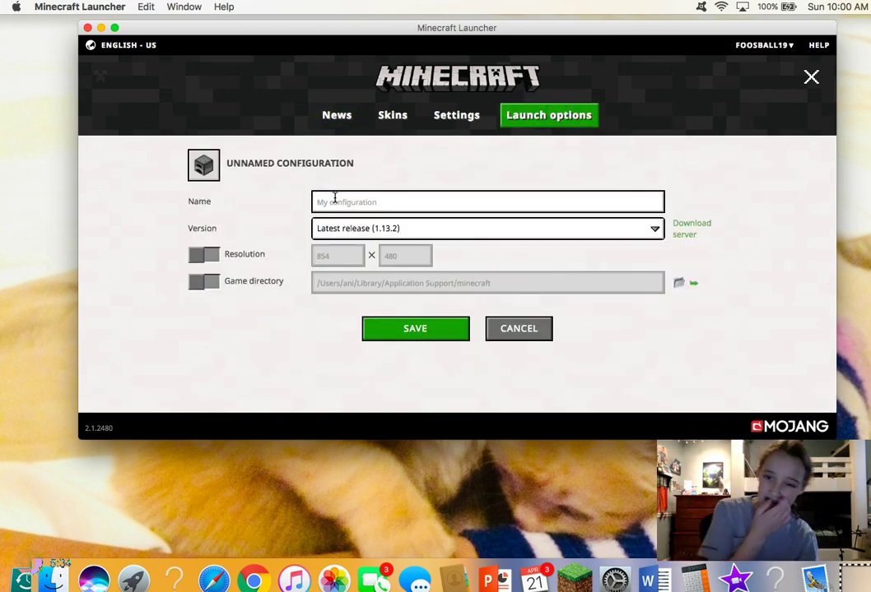
{"action": "left_click", "coordinate": [381, 231]}
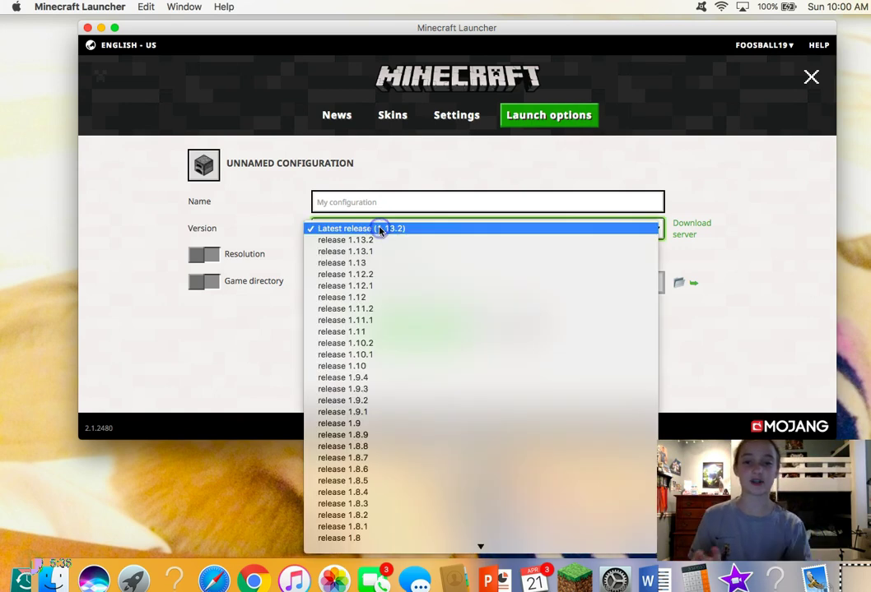
{"action": "left_click", "coordinate": [344, 228]}
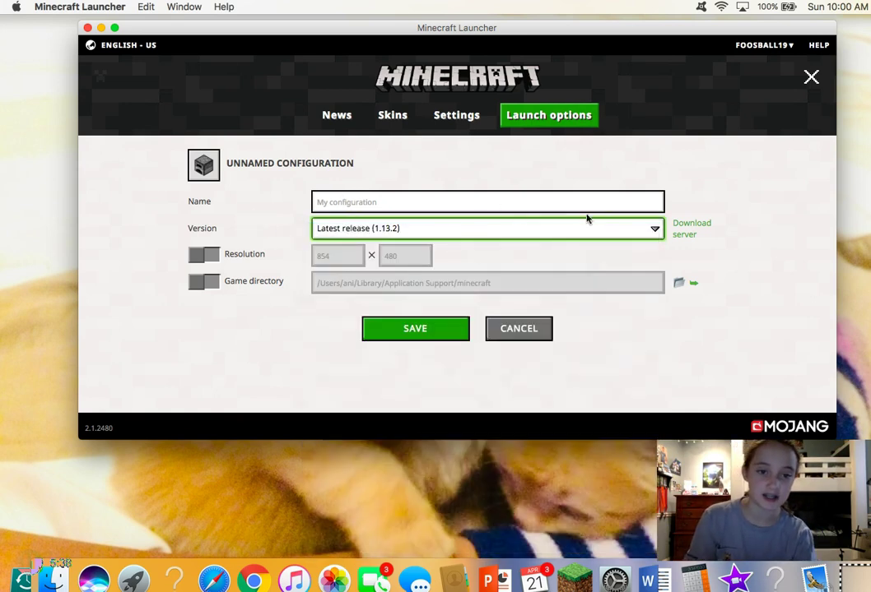
{"action": "left_click", "coordinate": [535, 233]}
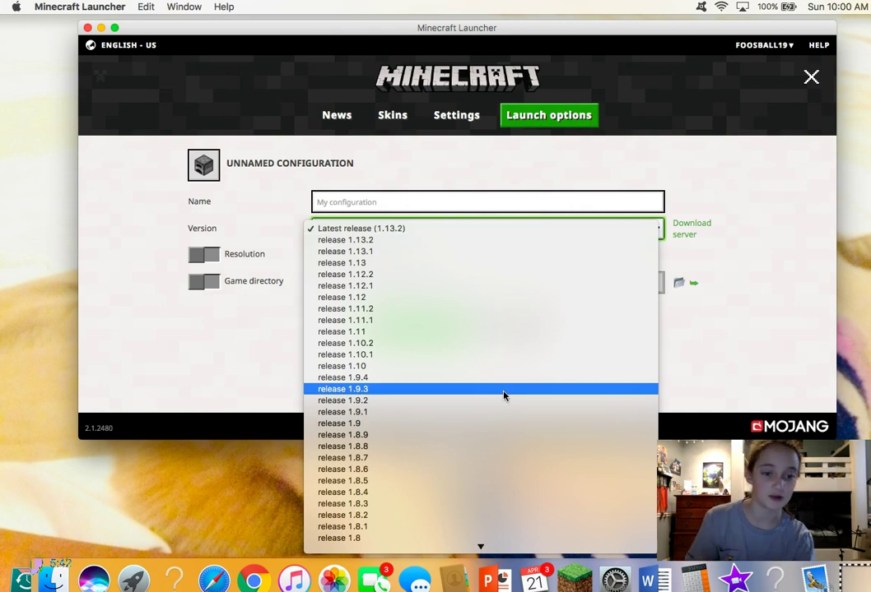
{"action": "scroll", "coordinate": [502, 392], "scroll_direction": "down", "scroll_amount": 5}
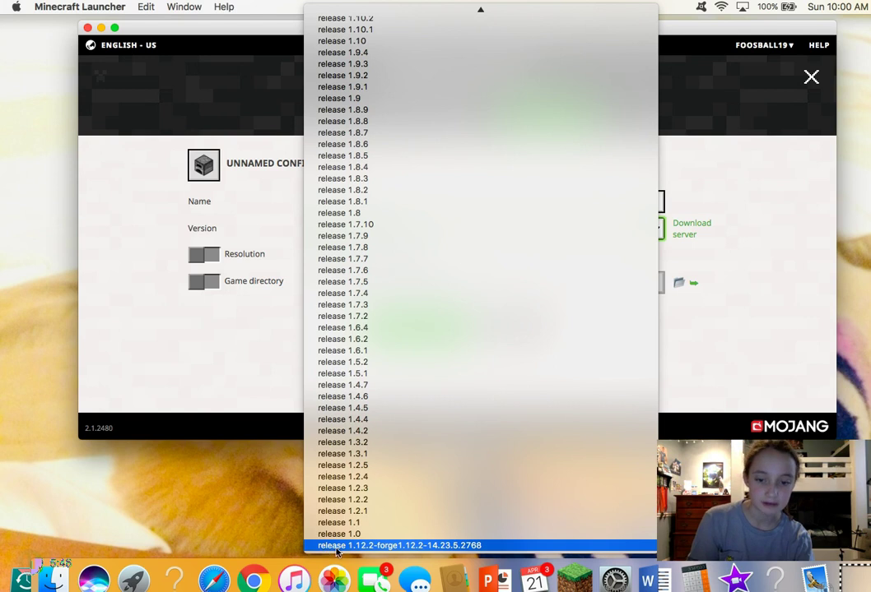
{"action": "left_click", "coordinate": [431, 545]}
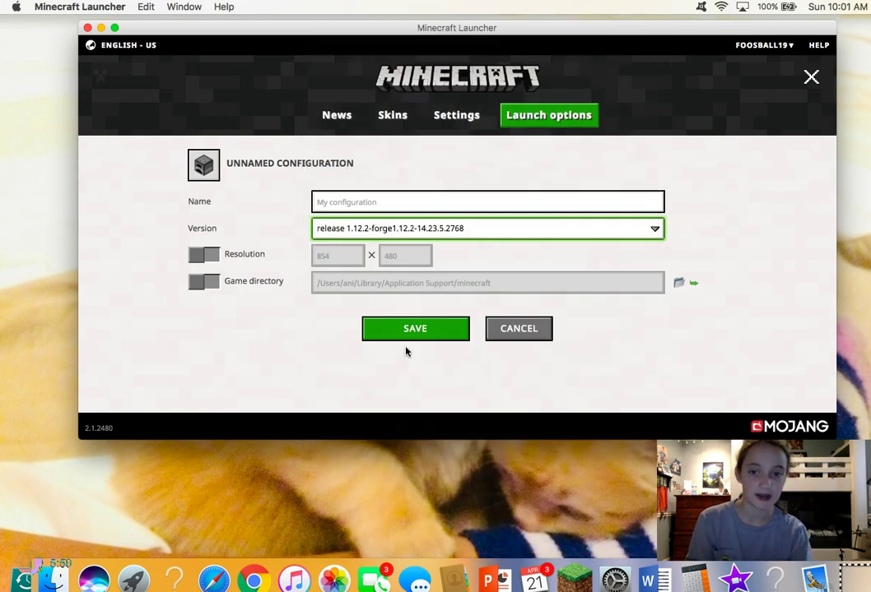
- Name the configuration 'Jeff', give it a white cube icon, and save it
{"action": "left_click", "coordinate": [398, 207]}
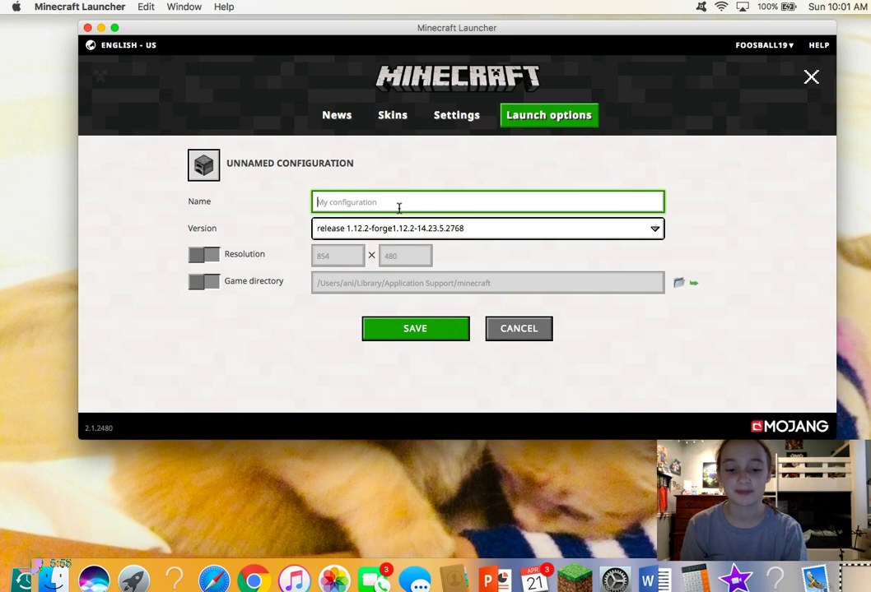
{"action": "type", "text": "Jeff"}
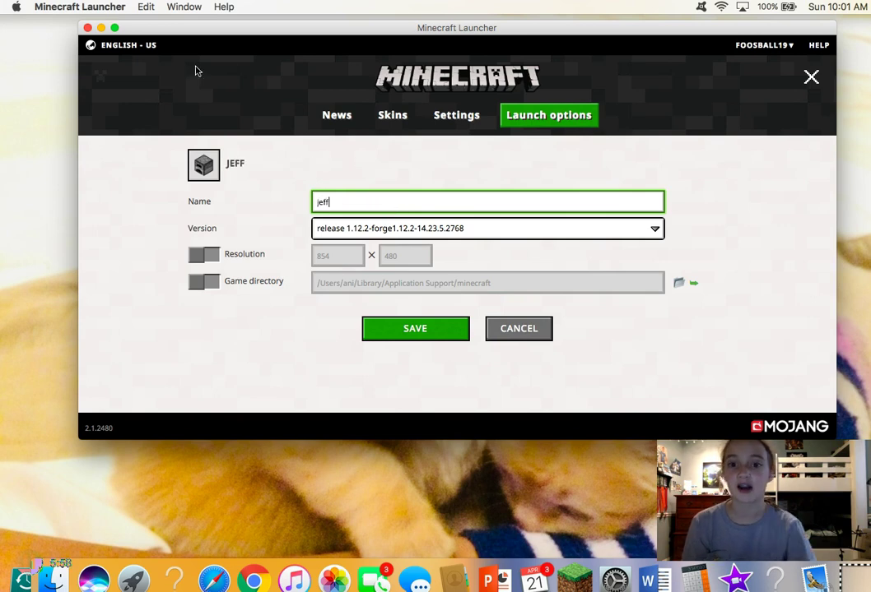
{"action": "left_click", "coordinate": [204, 165]}
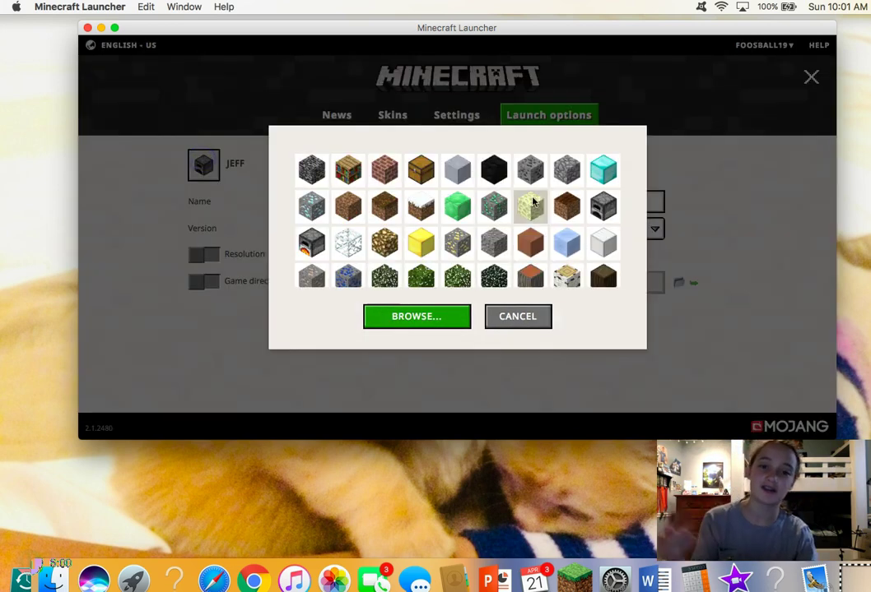
{"action": "left_click", "coordinate": [597, 242]}
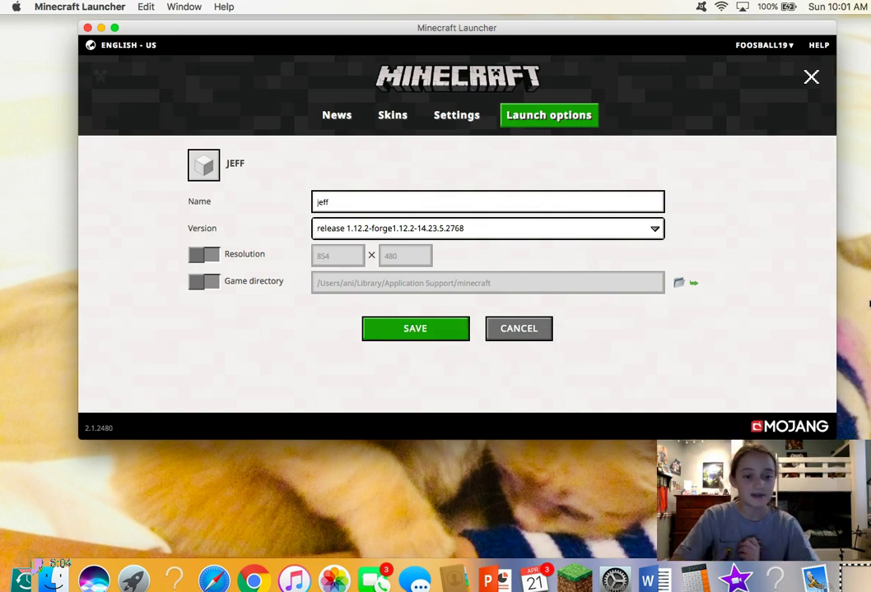
{"action": "left_click", "coordinate": [419, 325]}
- Play Minecraft with the jeff profile from News, then close the game's loading window
{"action": "left_click", "coordinate": [341, 117]}
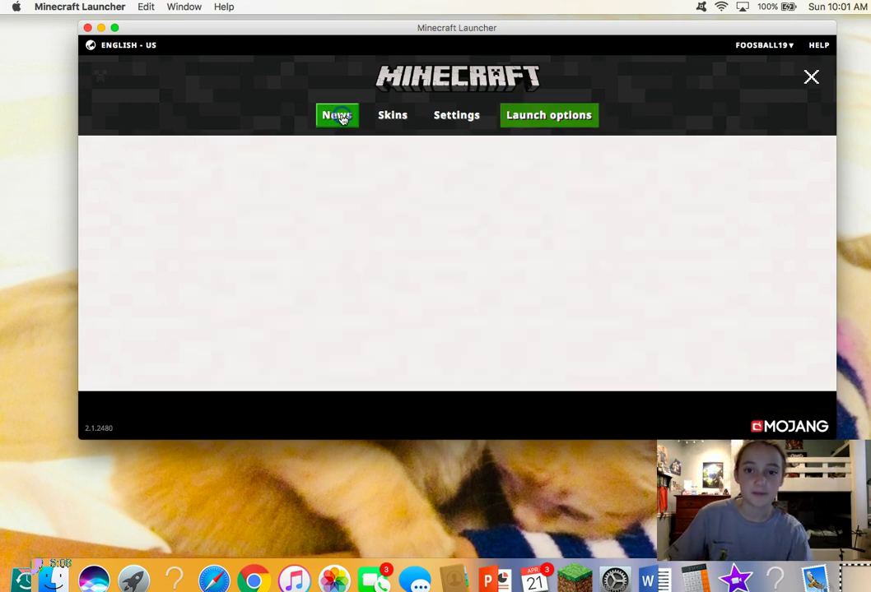
{"action": "left_click", "coordinate": [549, 402]}
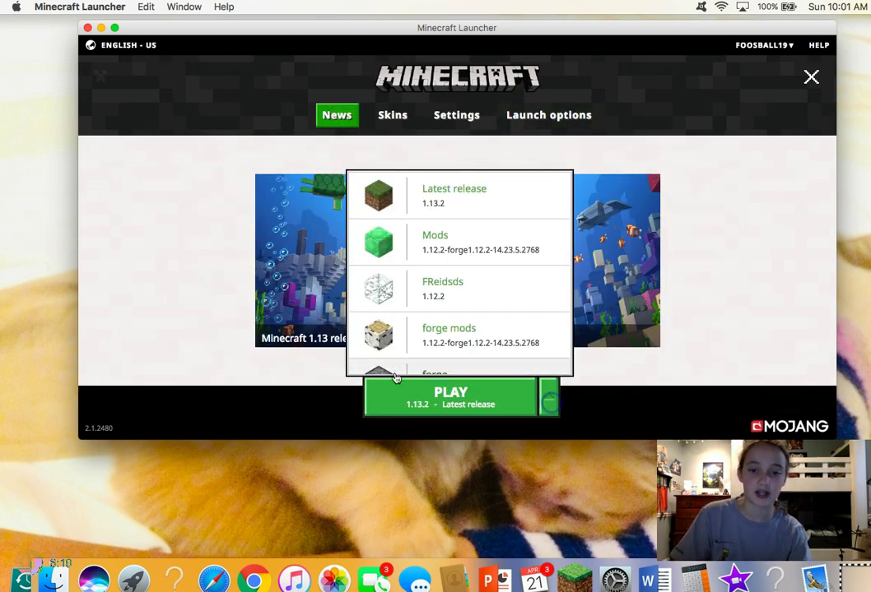
{"action": "scroll", "coordinate": [456, 354], "scroll_direction": "down", "scroll_amount": 3}
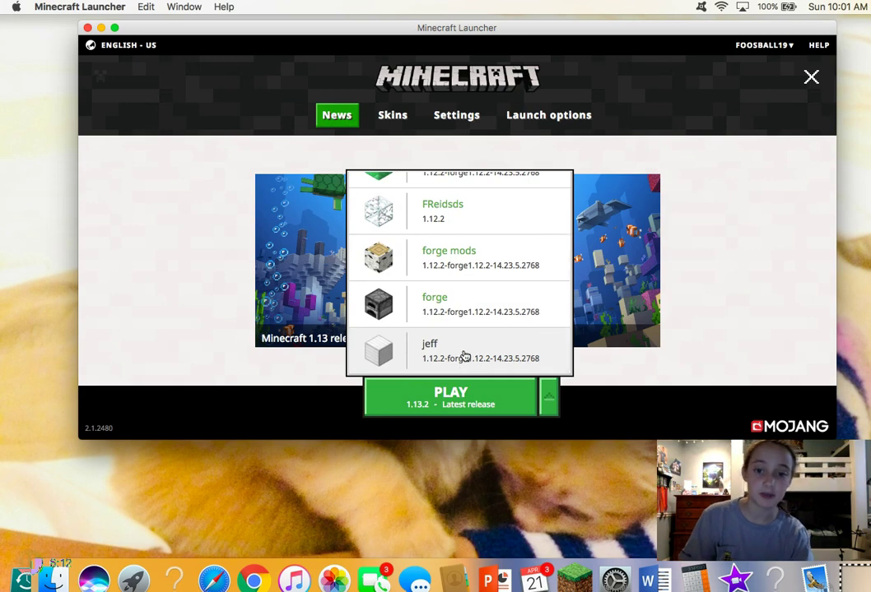
{"action": "left_click", "coordinate": [465, 356]}
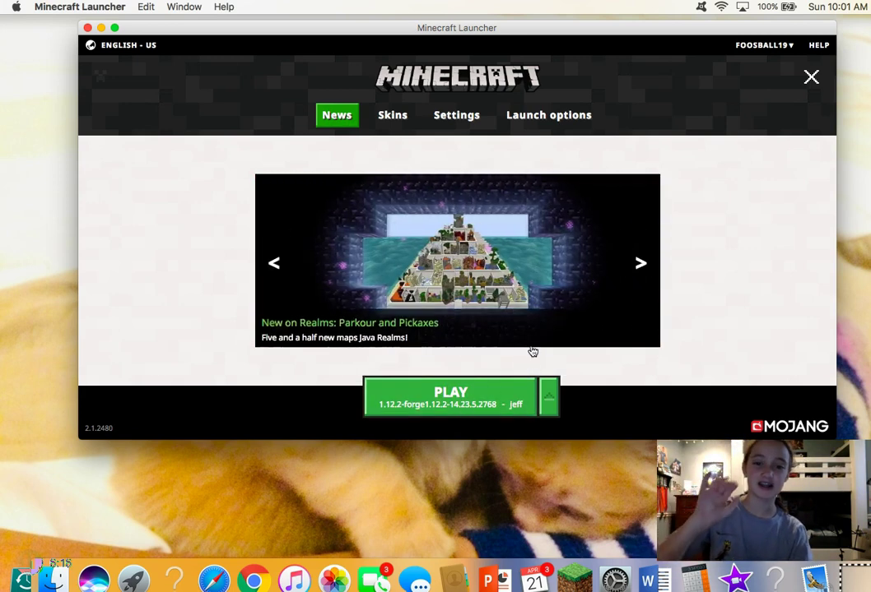
{"action": "left_click", "coordinate": [458, 407]}
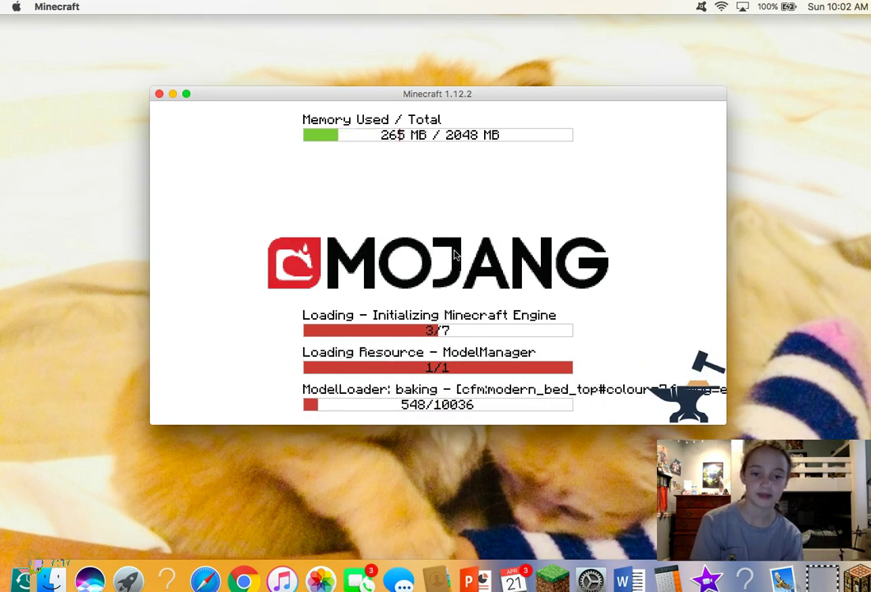
{"action": "left_click", "coordinate": [158, 94]}
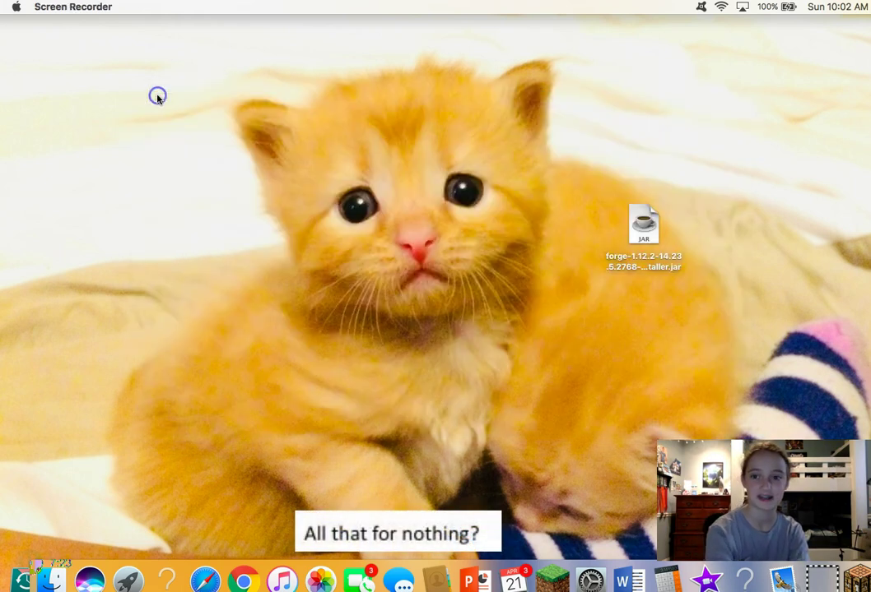